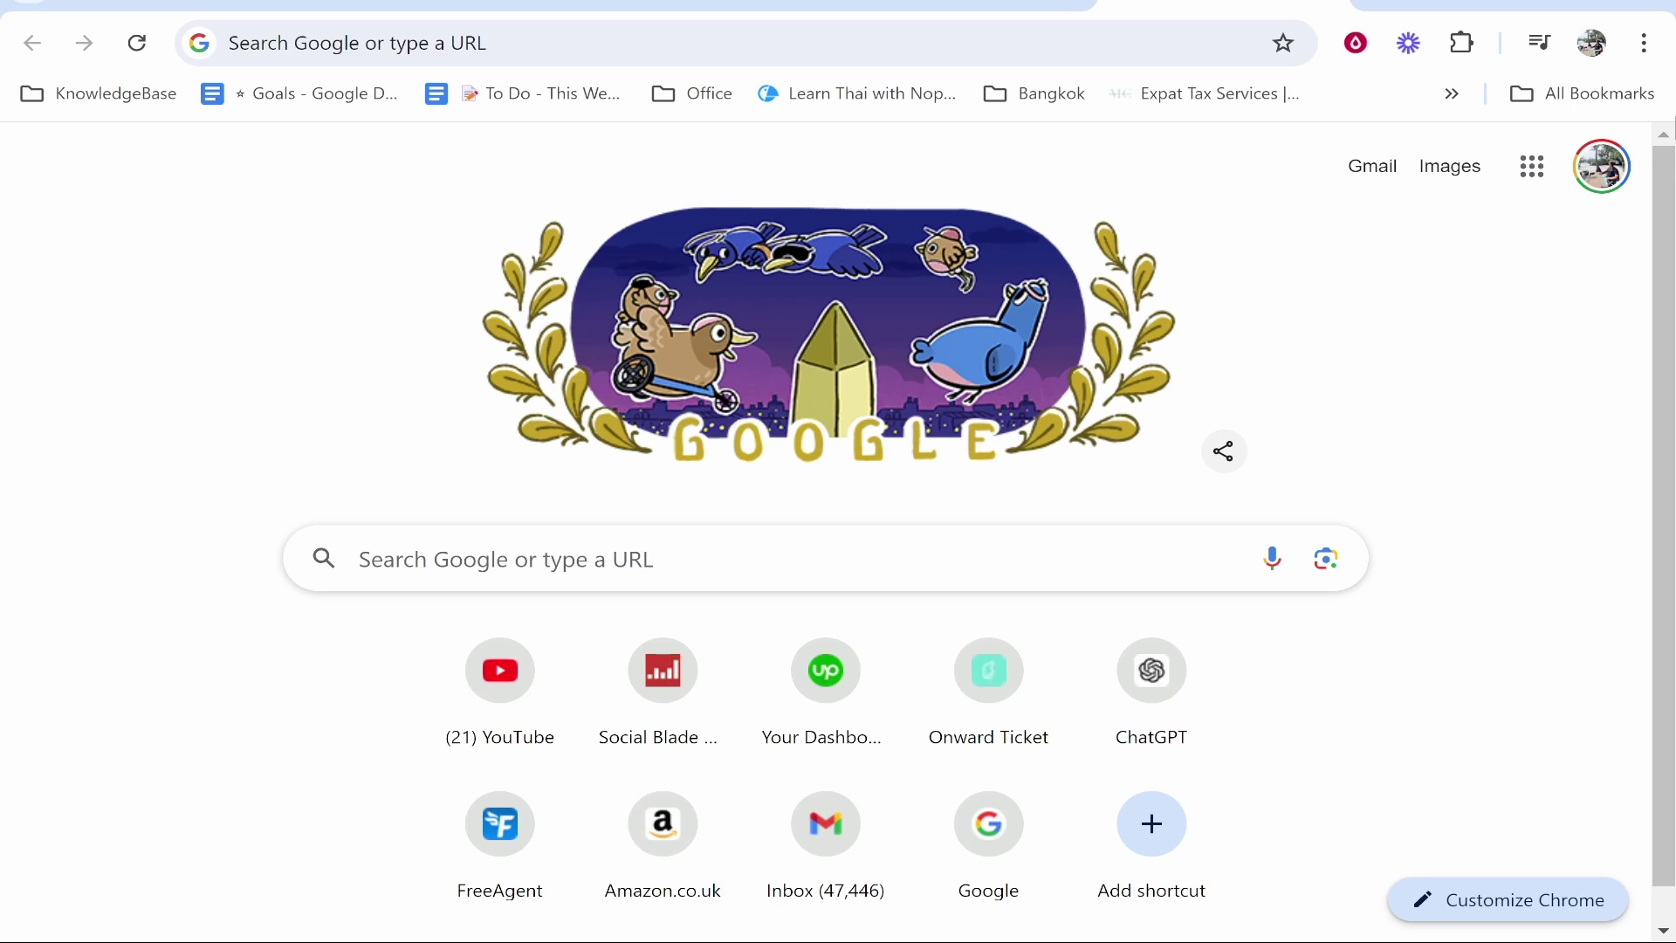
Open Chrome's three-dot main menu on the new tab page
{"action": "left_click", "coordinate": [1646, 44]}
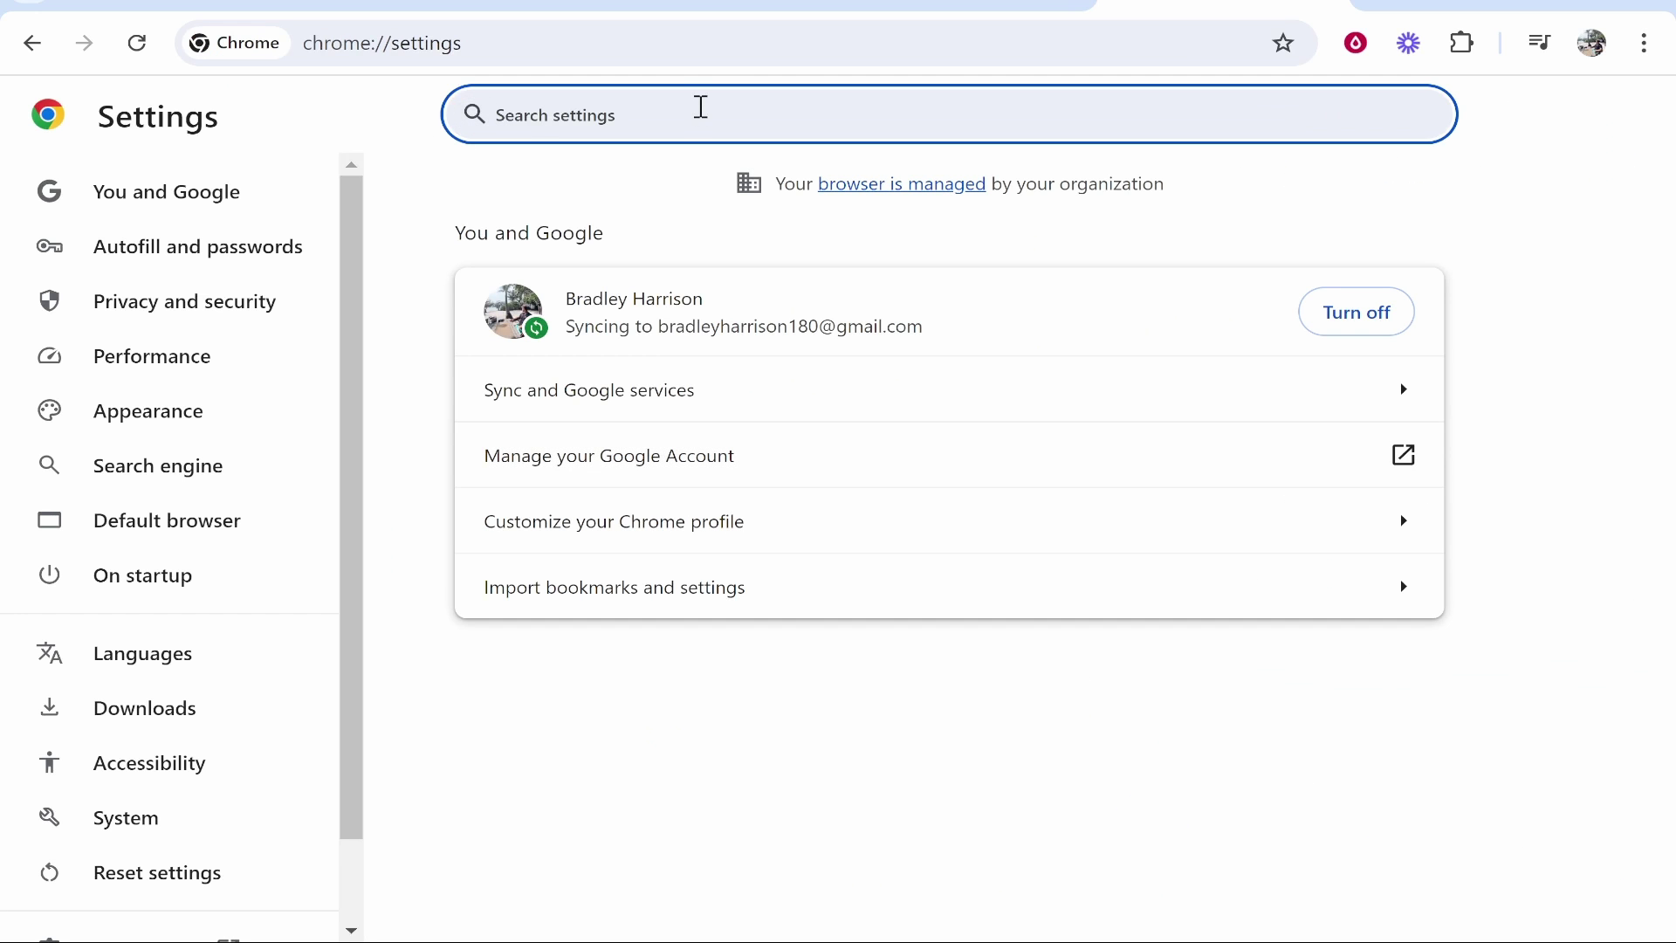
{"action": "type", "text": "sit"}
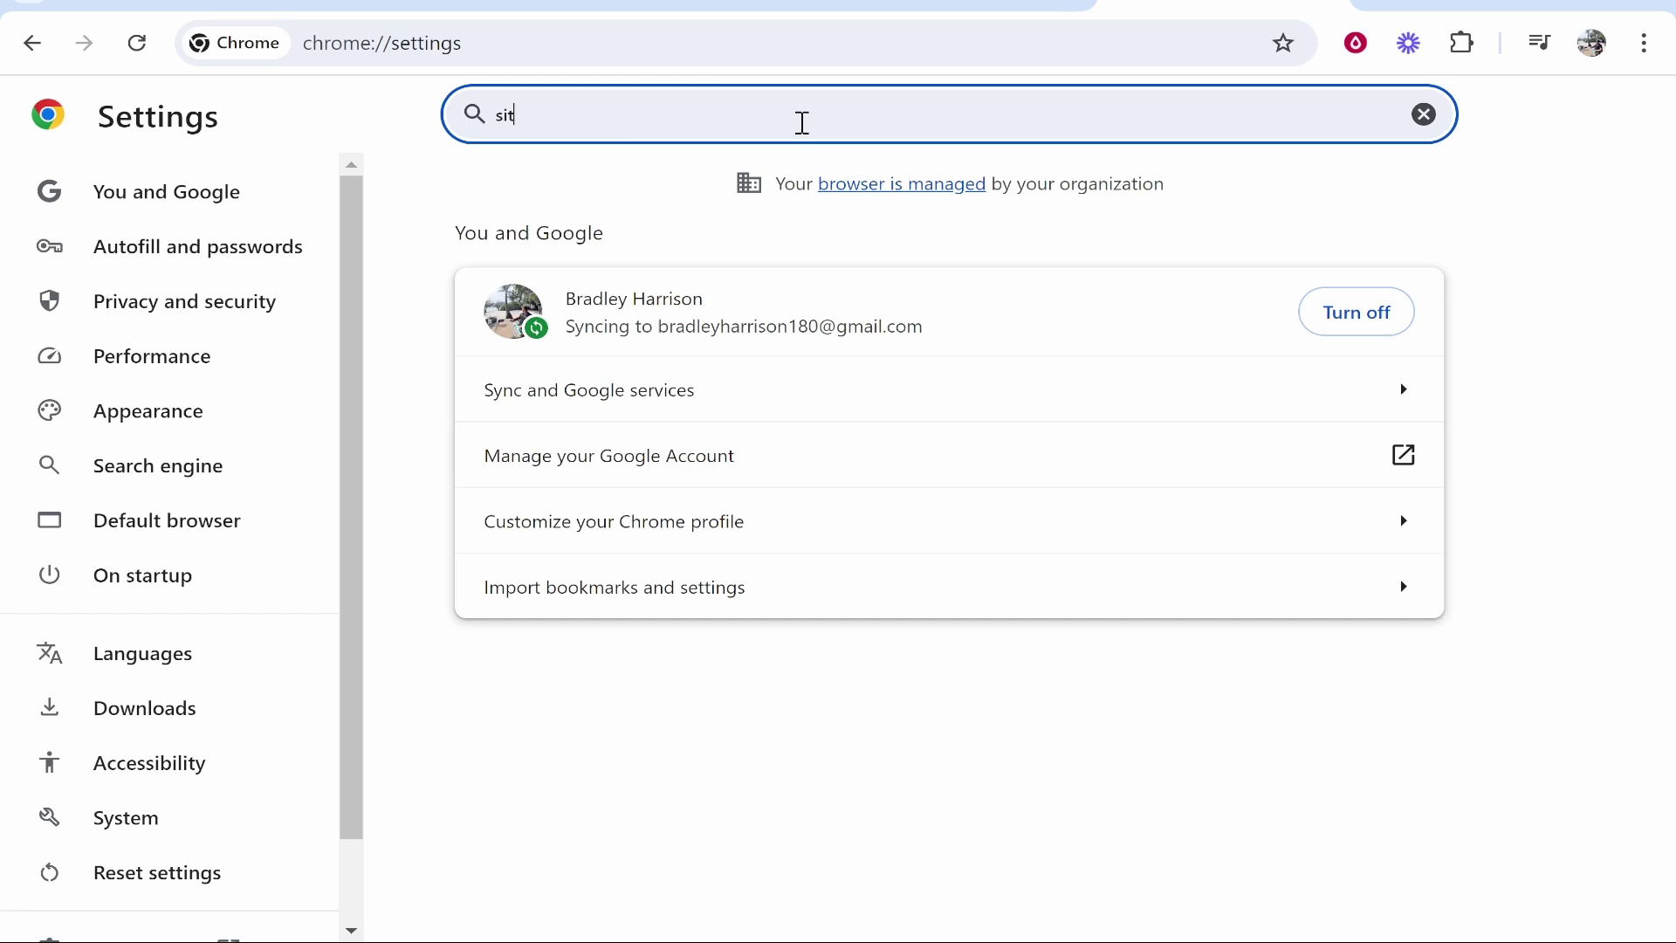
{"action": "type", "text": "e si"}
Fix a mistyped letter in the 'site settings' settings search
{"action": "key", "text": "BackSpace"}
{"action": "type", "text": "ettings"}
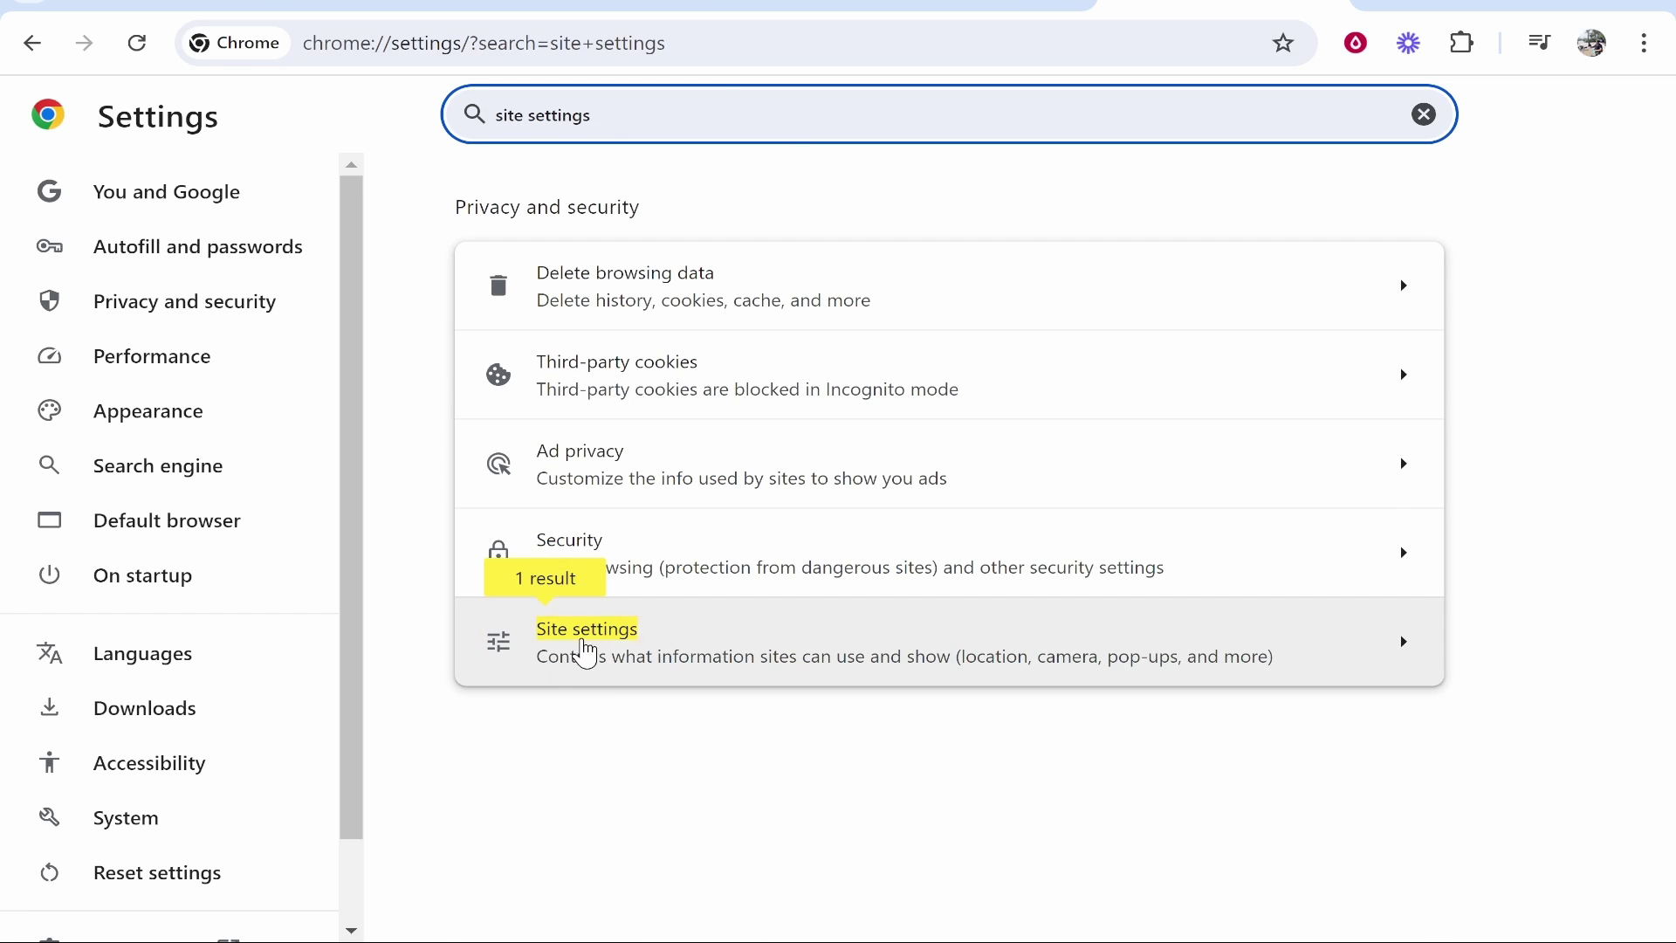
Open the Site settings page from the Privacy and security search result
{"action": "left_click", "coordinate": [580, 635]}
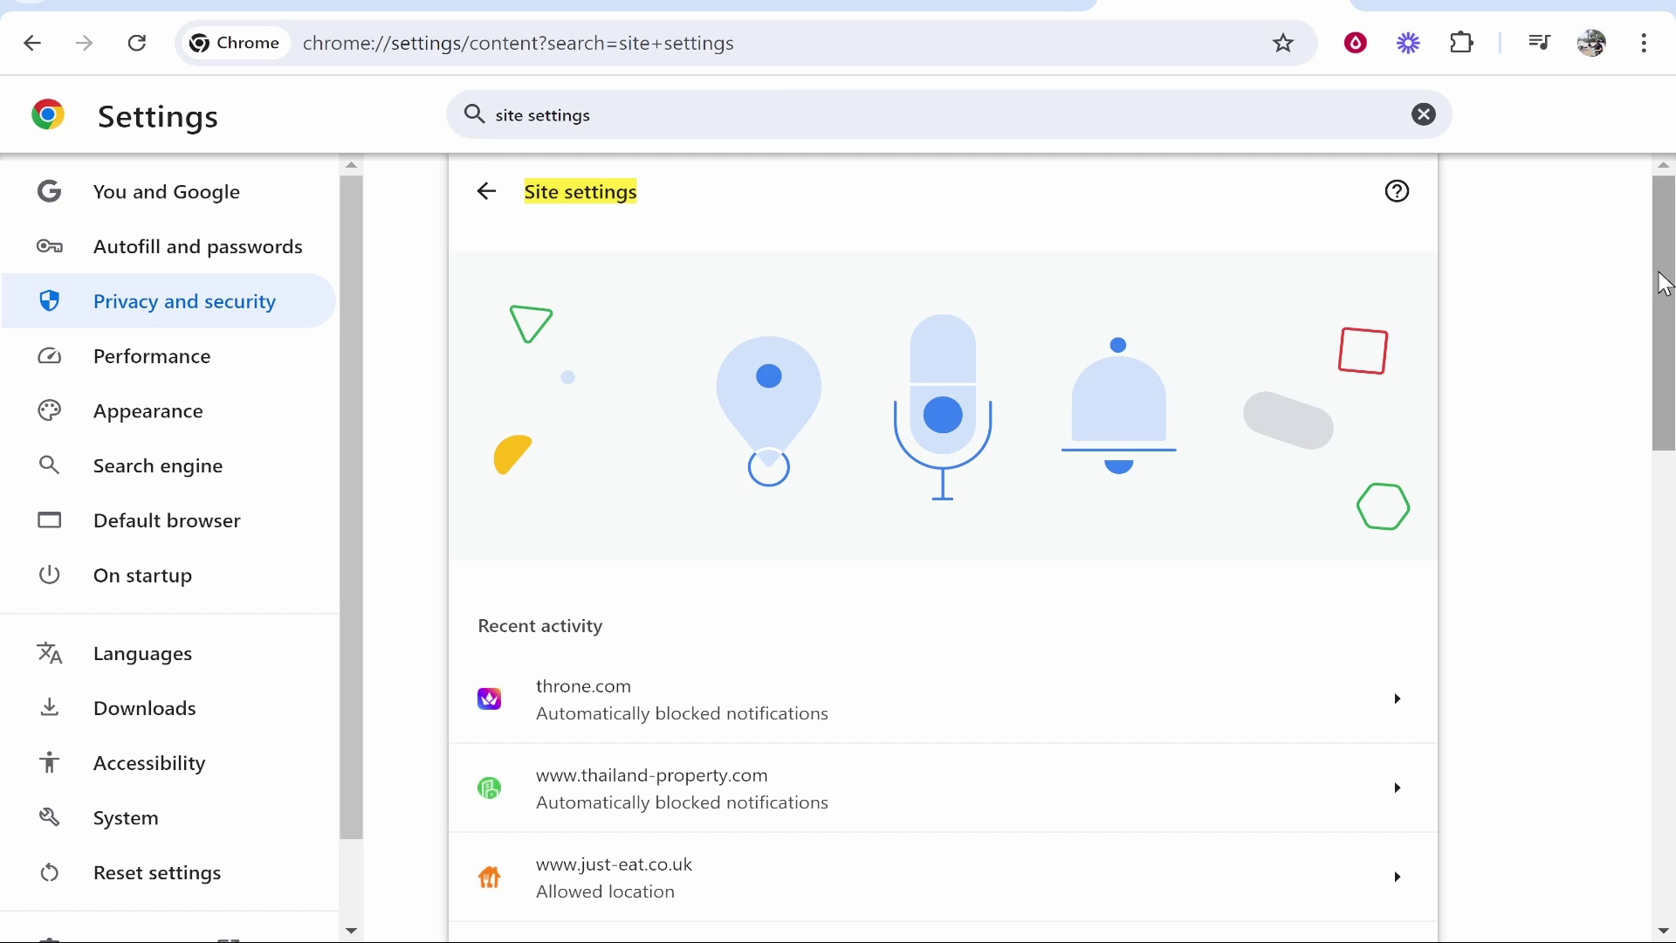
{"action": "left_click_drag", "start_coordinate": [1661, 289], "coordinate": [1664, 495]}
{"action": "scroll", "coordinate": [1394, 579], "scroll_direction": "down", "scroll_amount": 2}
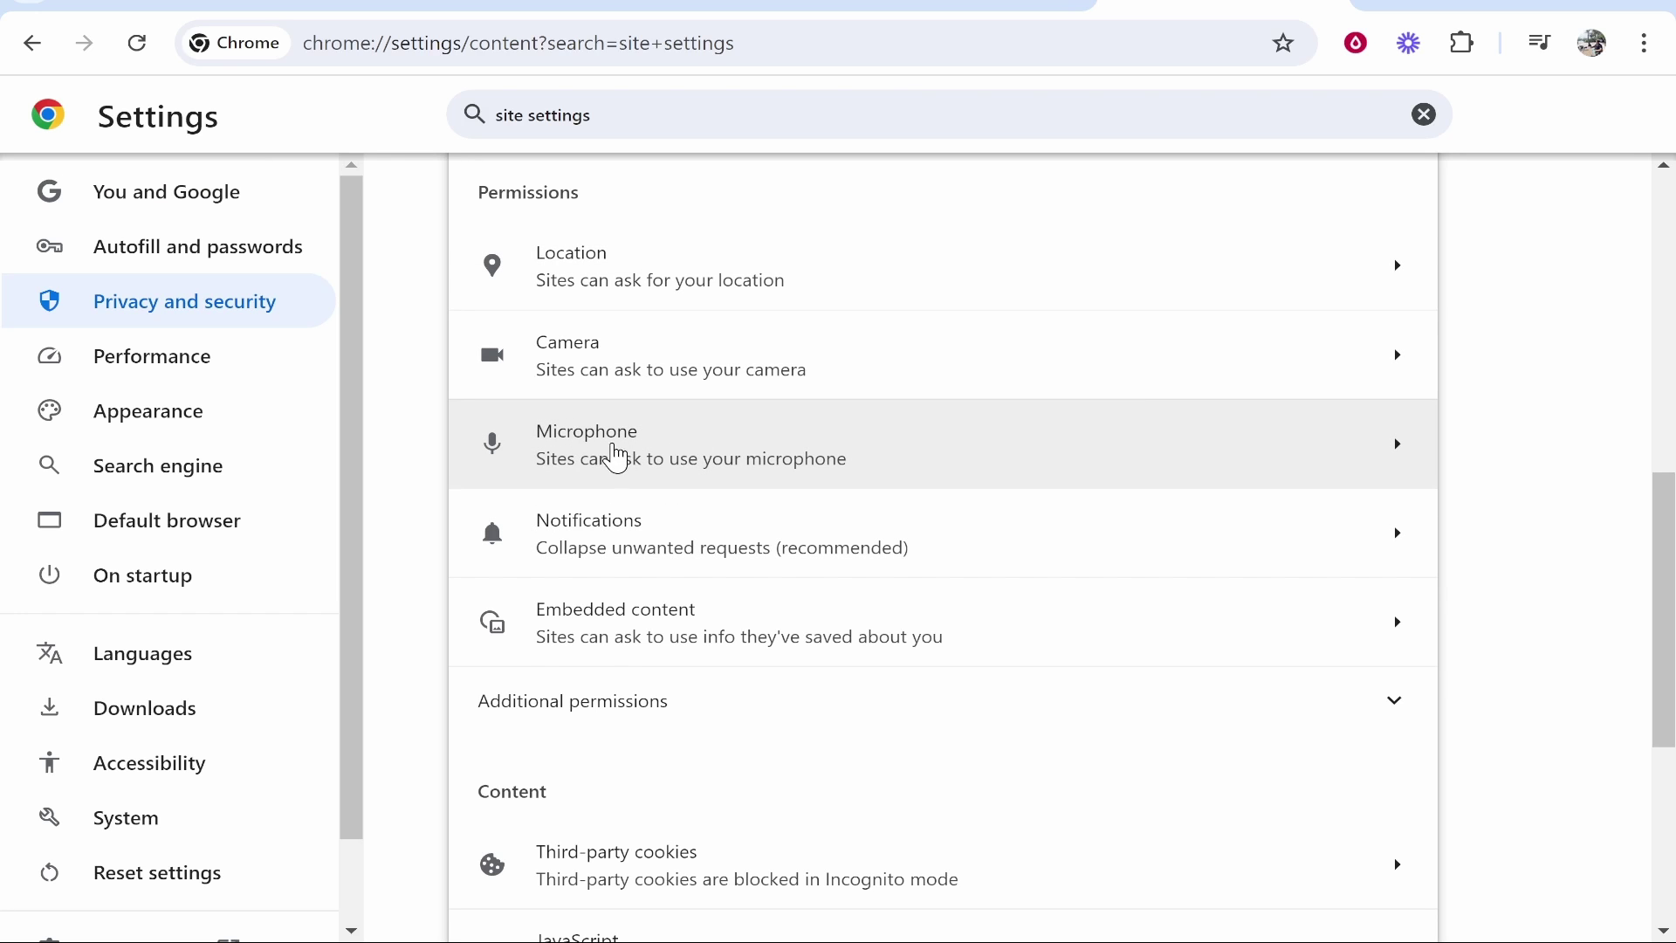
Select Desktop Microphone (RØDE NT-USB+) as the microphone device
{"action": "left_click", "coordinate": [614, 454]}
{"action": "left_click", "coordinate": [610, 292]}
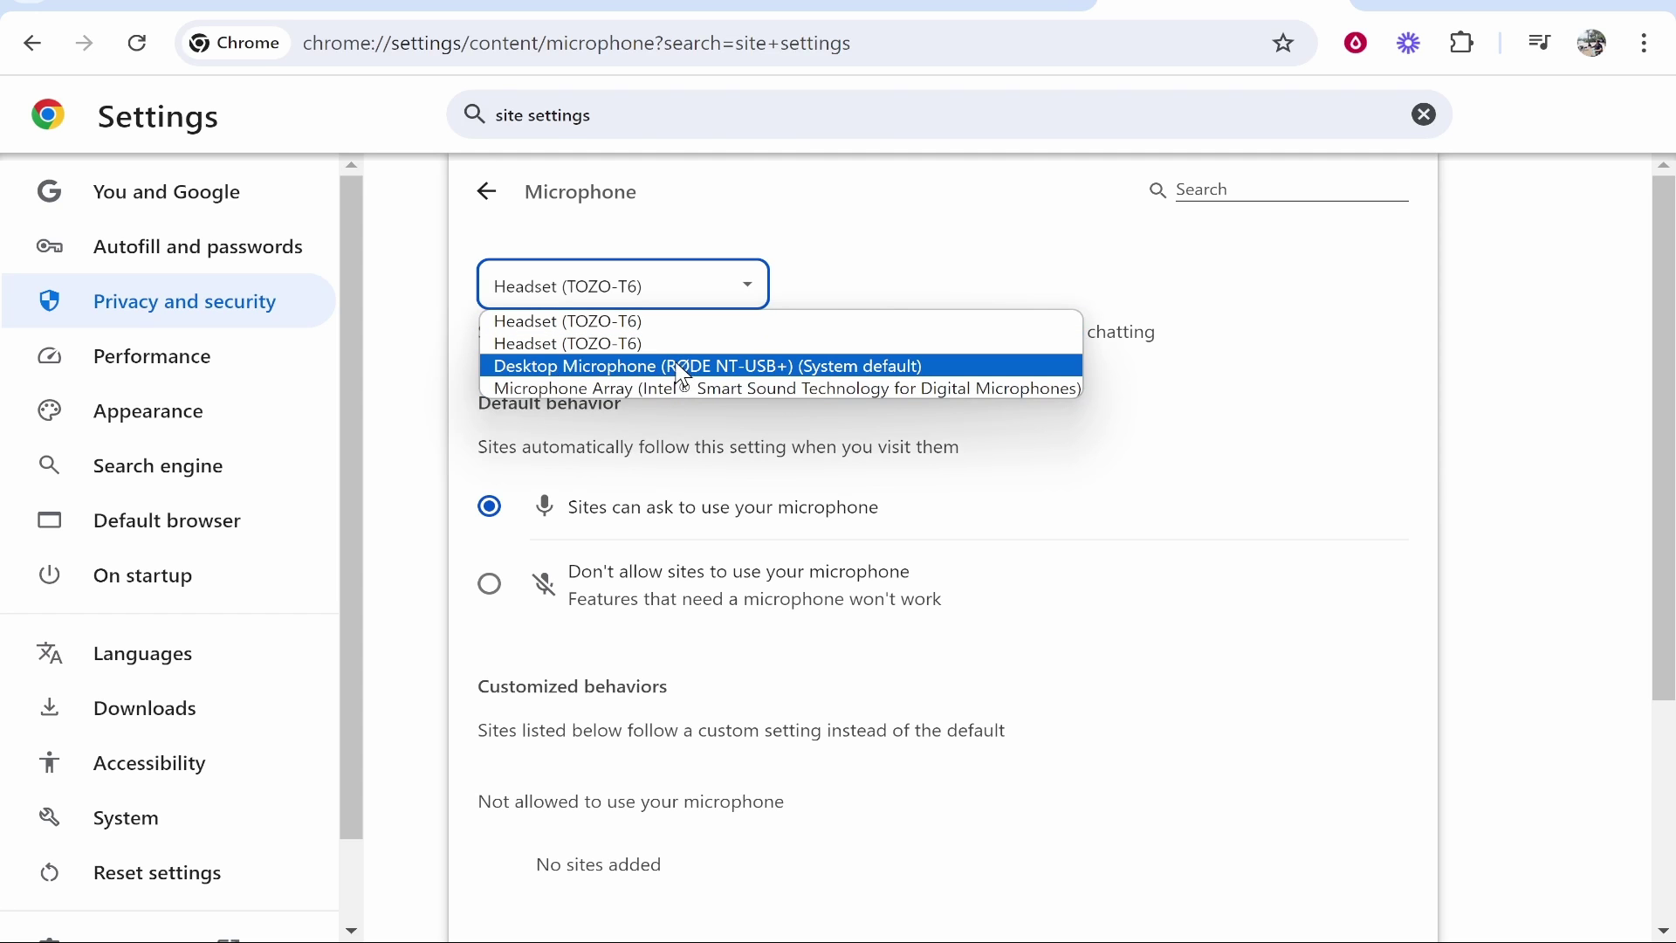
{"action": "left_click", "coordinate": [549, 376]}
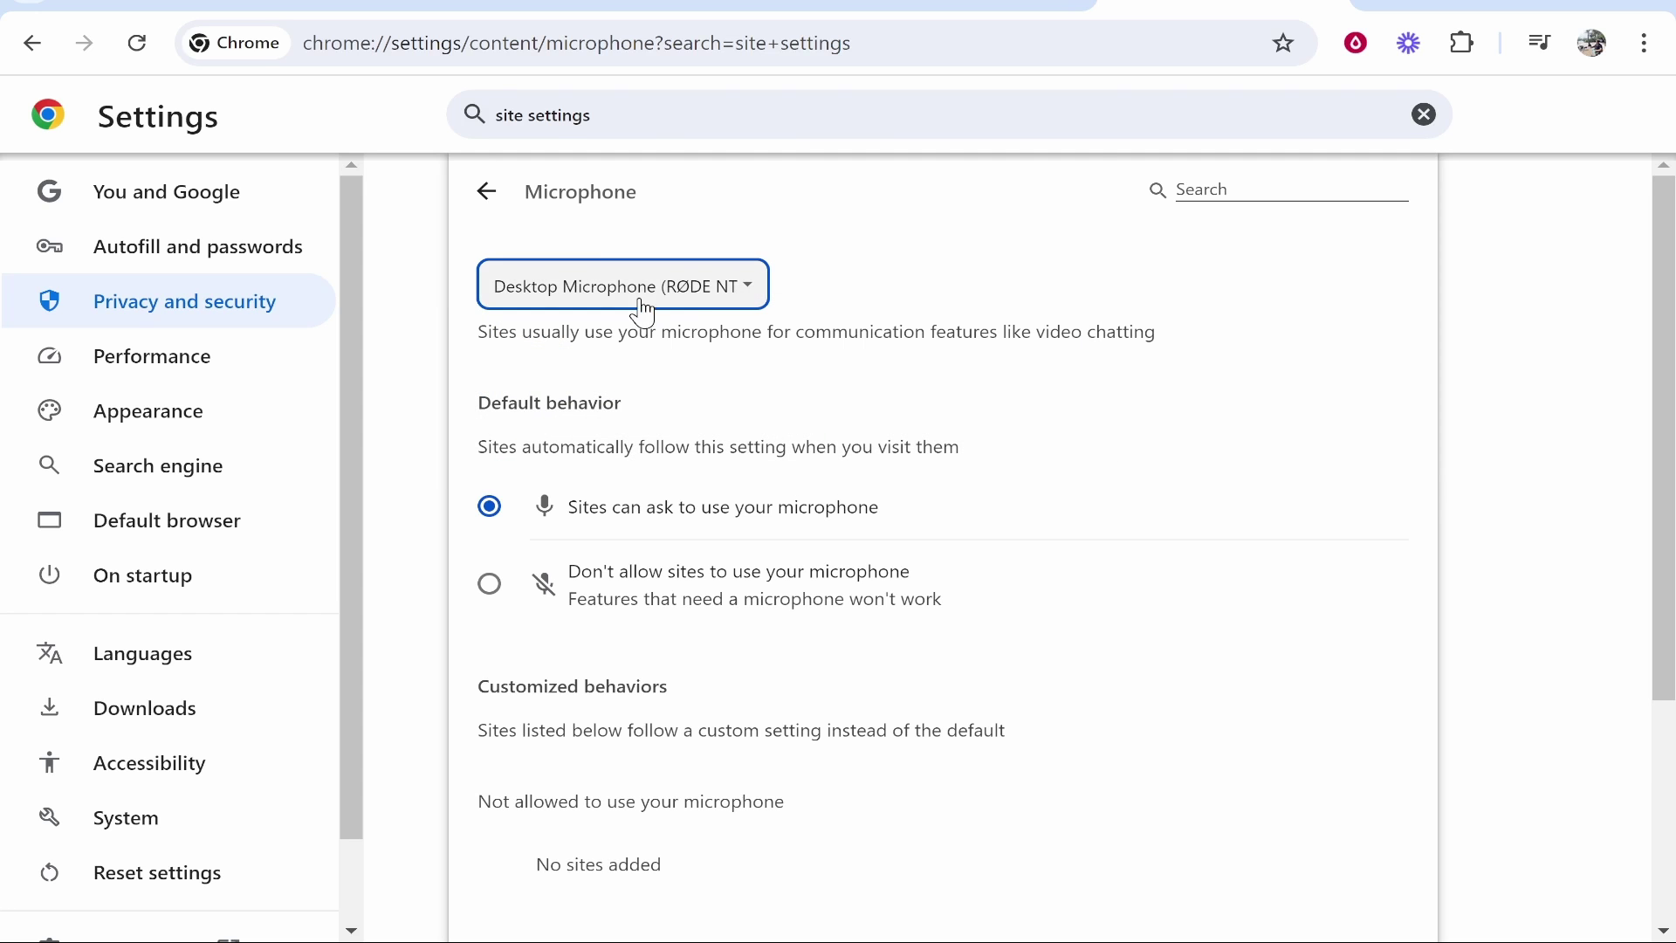
{"action": "scroll", "coordinate": [652, 387], "scroll_direction": "down", "scroll_amount": 1}
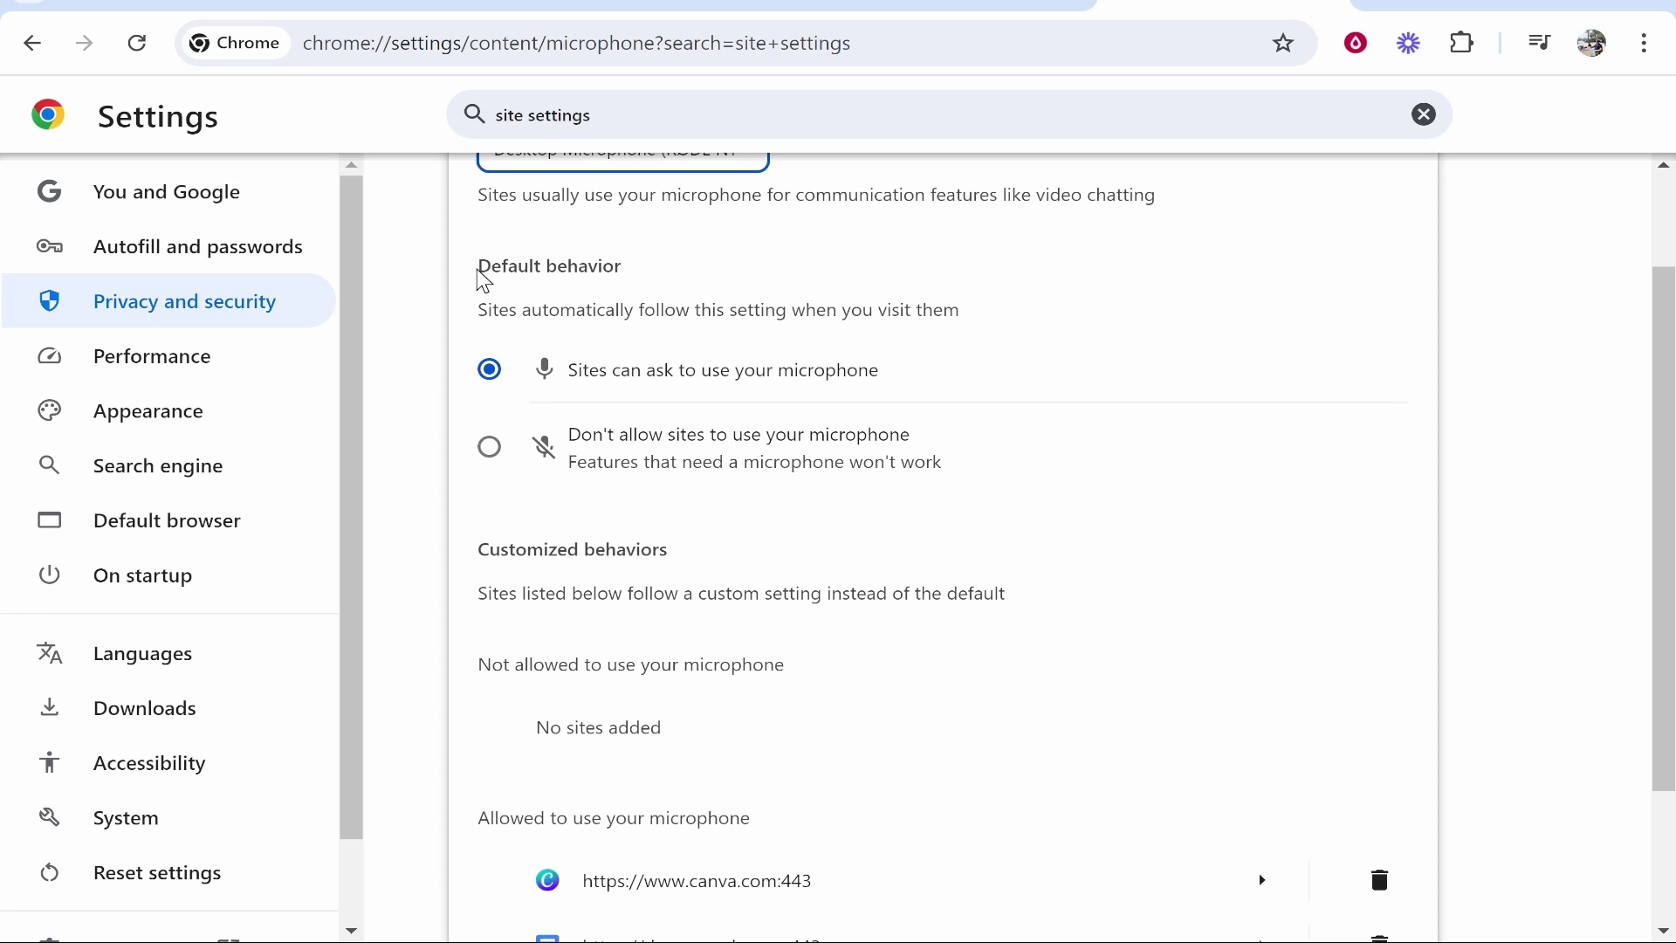
Set the microphone default behavior to 'Sites can ask to use your microphone'
{"action": "left_click_drag", "start_coordinate": [478, 279], "coordinate": [617, 271]}
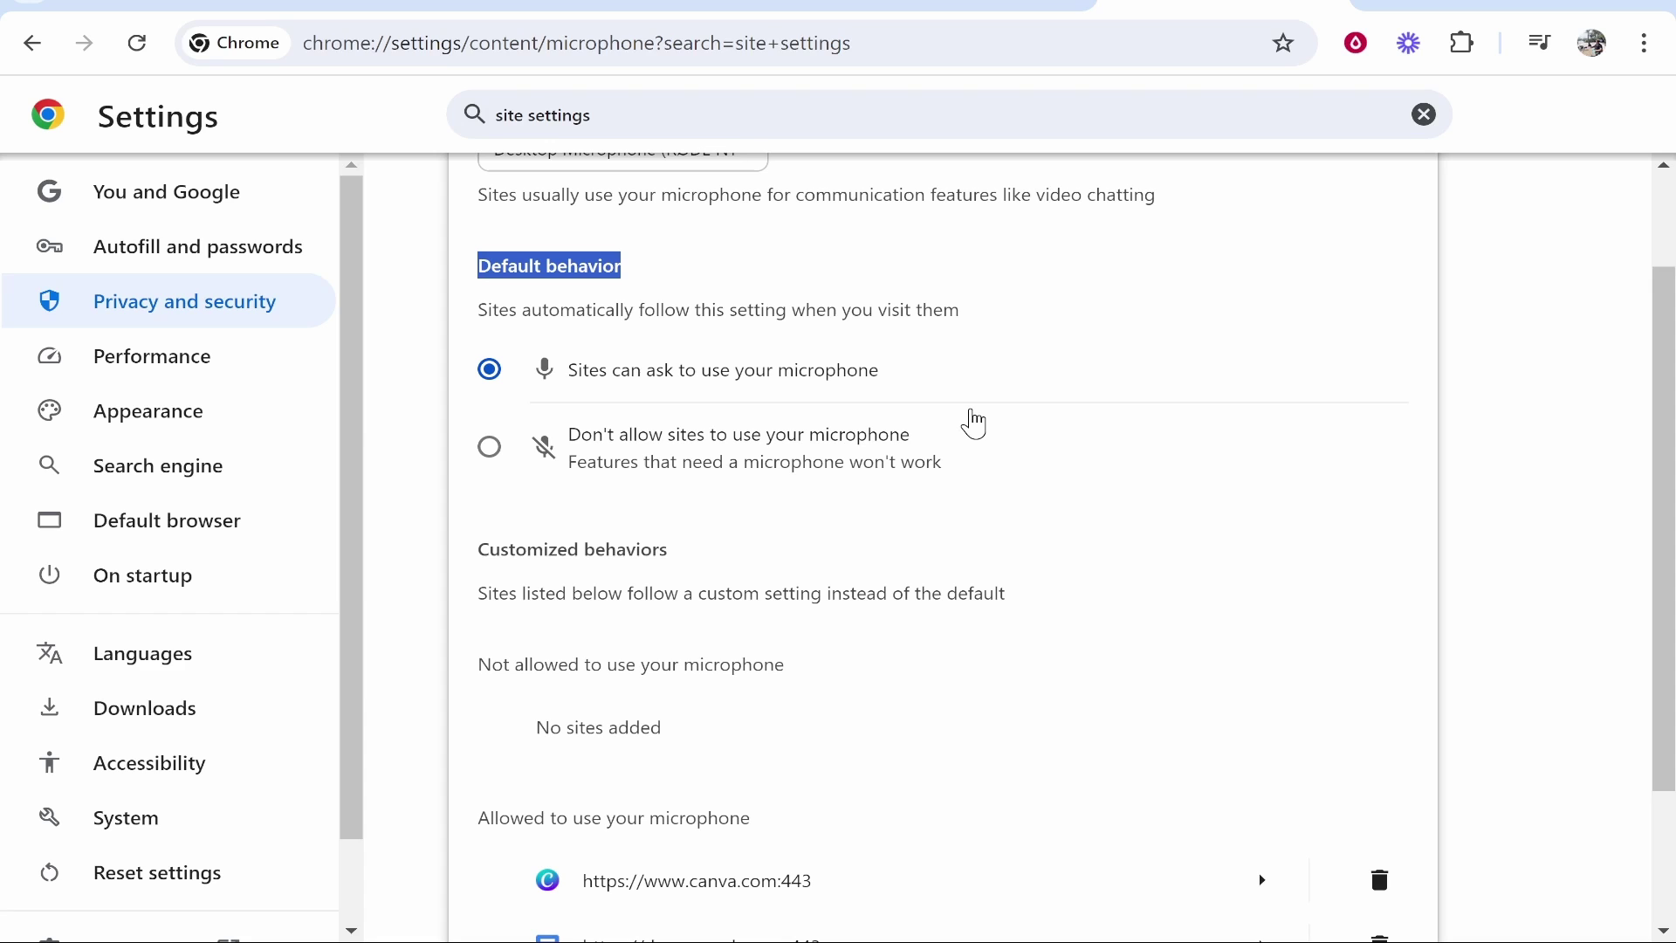
{"action": "left_click", "coordinate": [488, 447]}
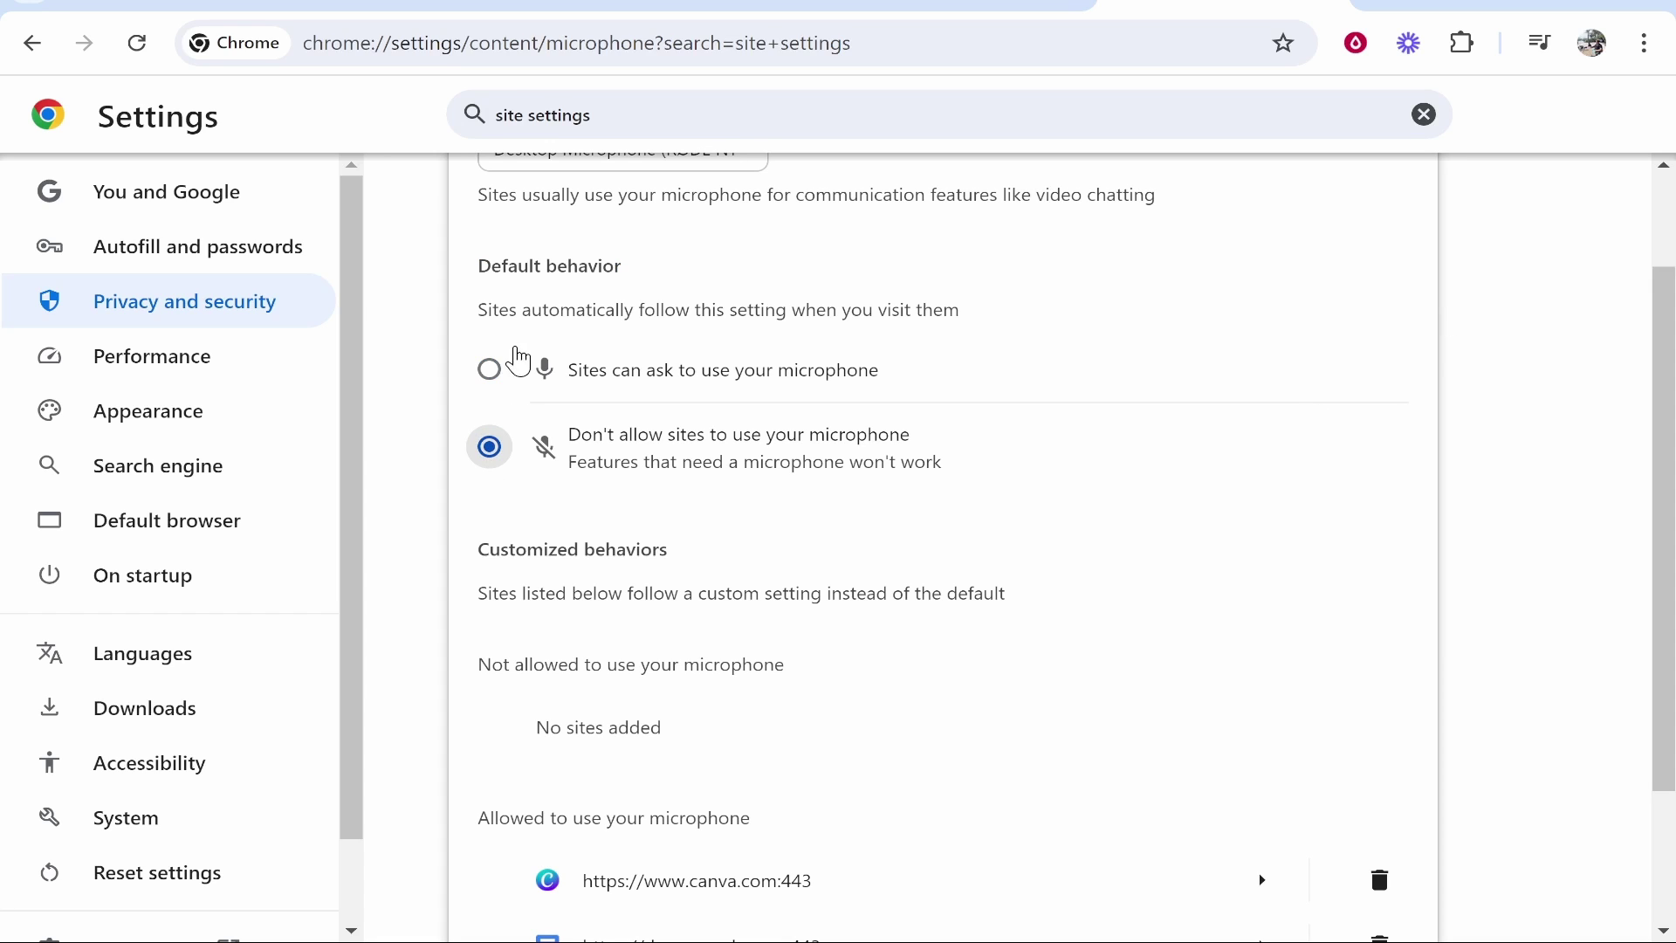
{"action": "left_click", "coordinate": [490, 370]}
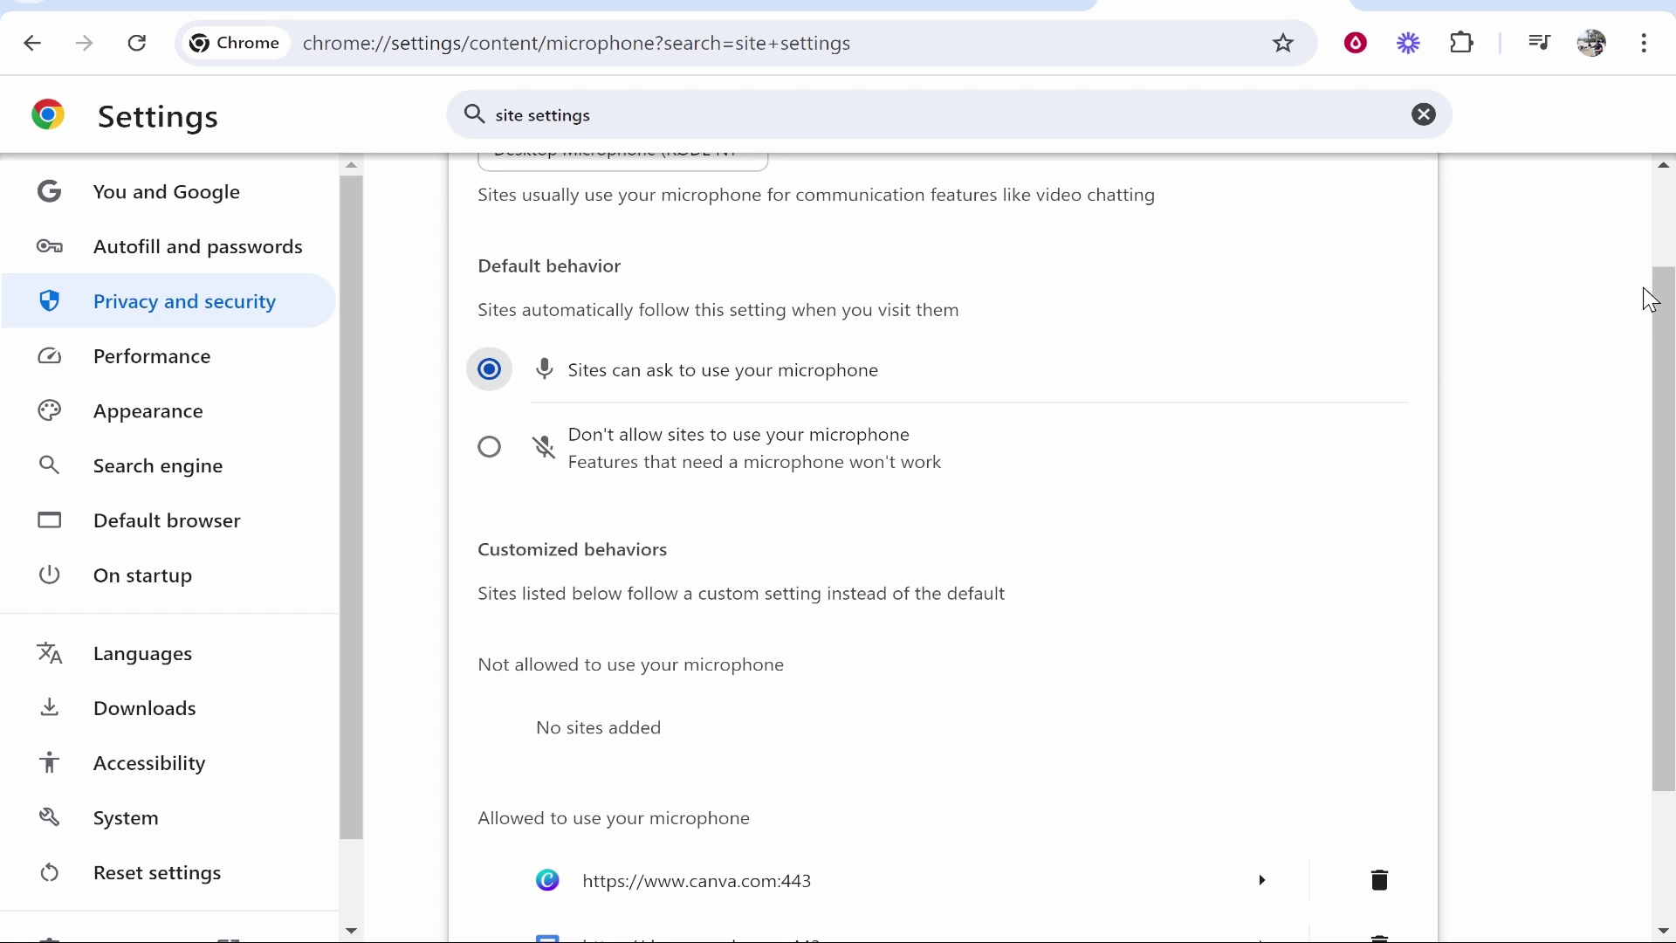
{"action": "scroll", "coordinate": [695, 636], "scroll_direction": "down", "scroll_amount": 2}
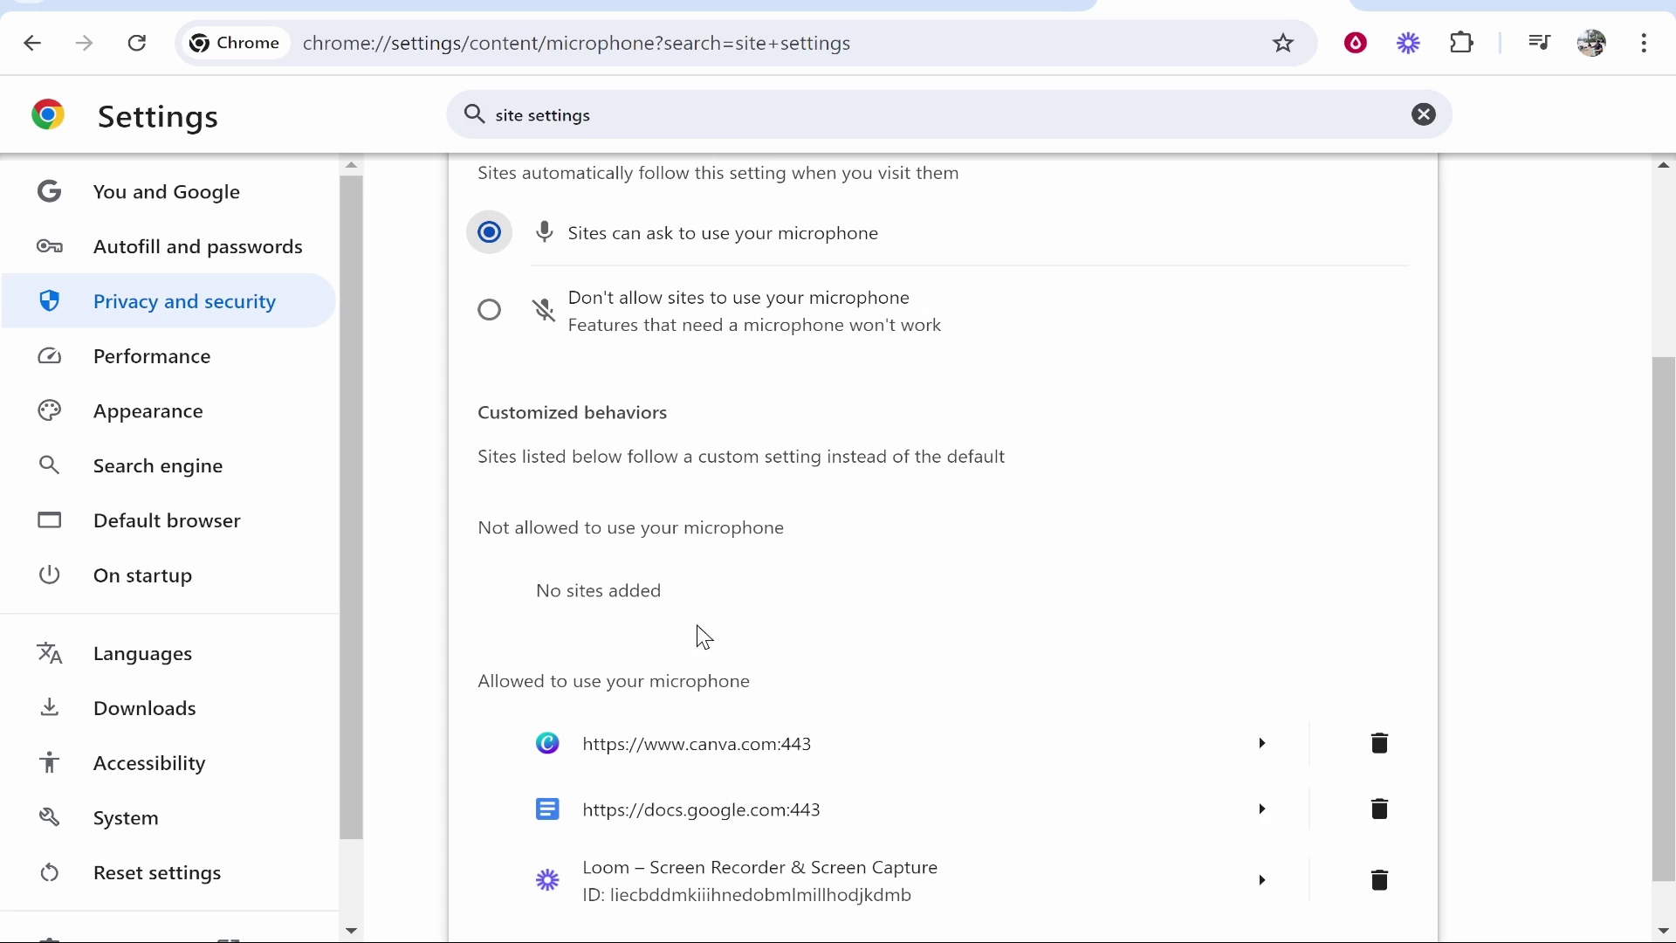
{"action": "scroll", "coordinate": [550, 420], "scroll_direction": "down", "scroll_amount": 1}
{"action": "left_click_drag", "start_coordinate": [468, 371], "coordinate": [694, 355]}
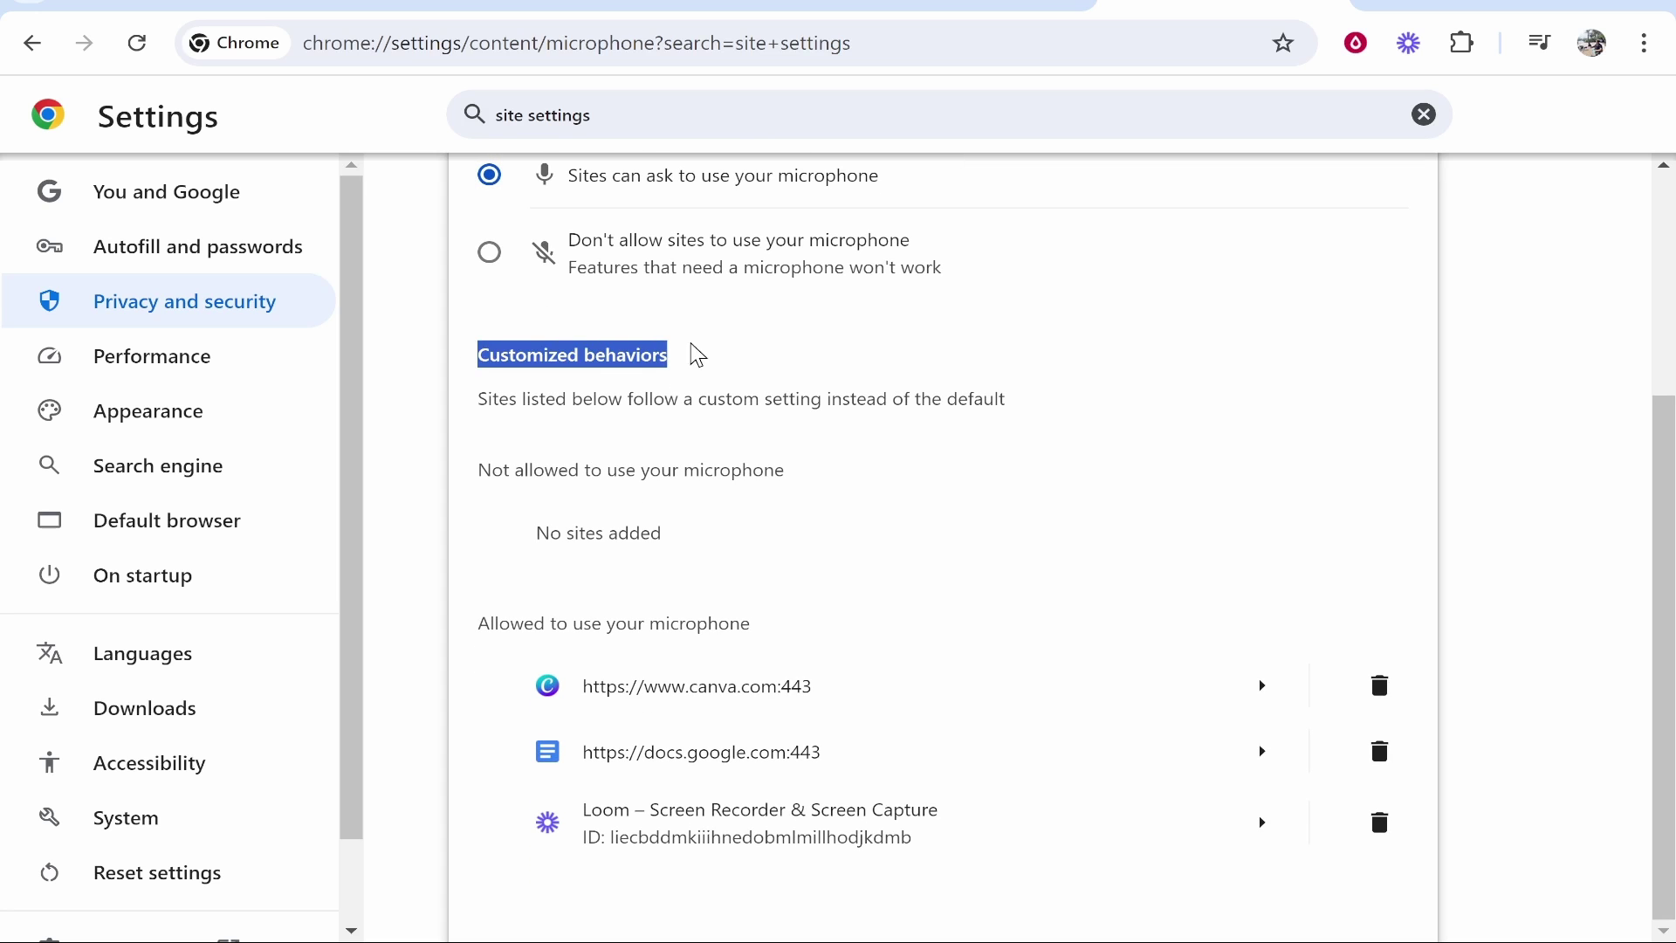
{"action": "left_click", "coordinate": [689, 344]}
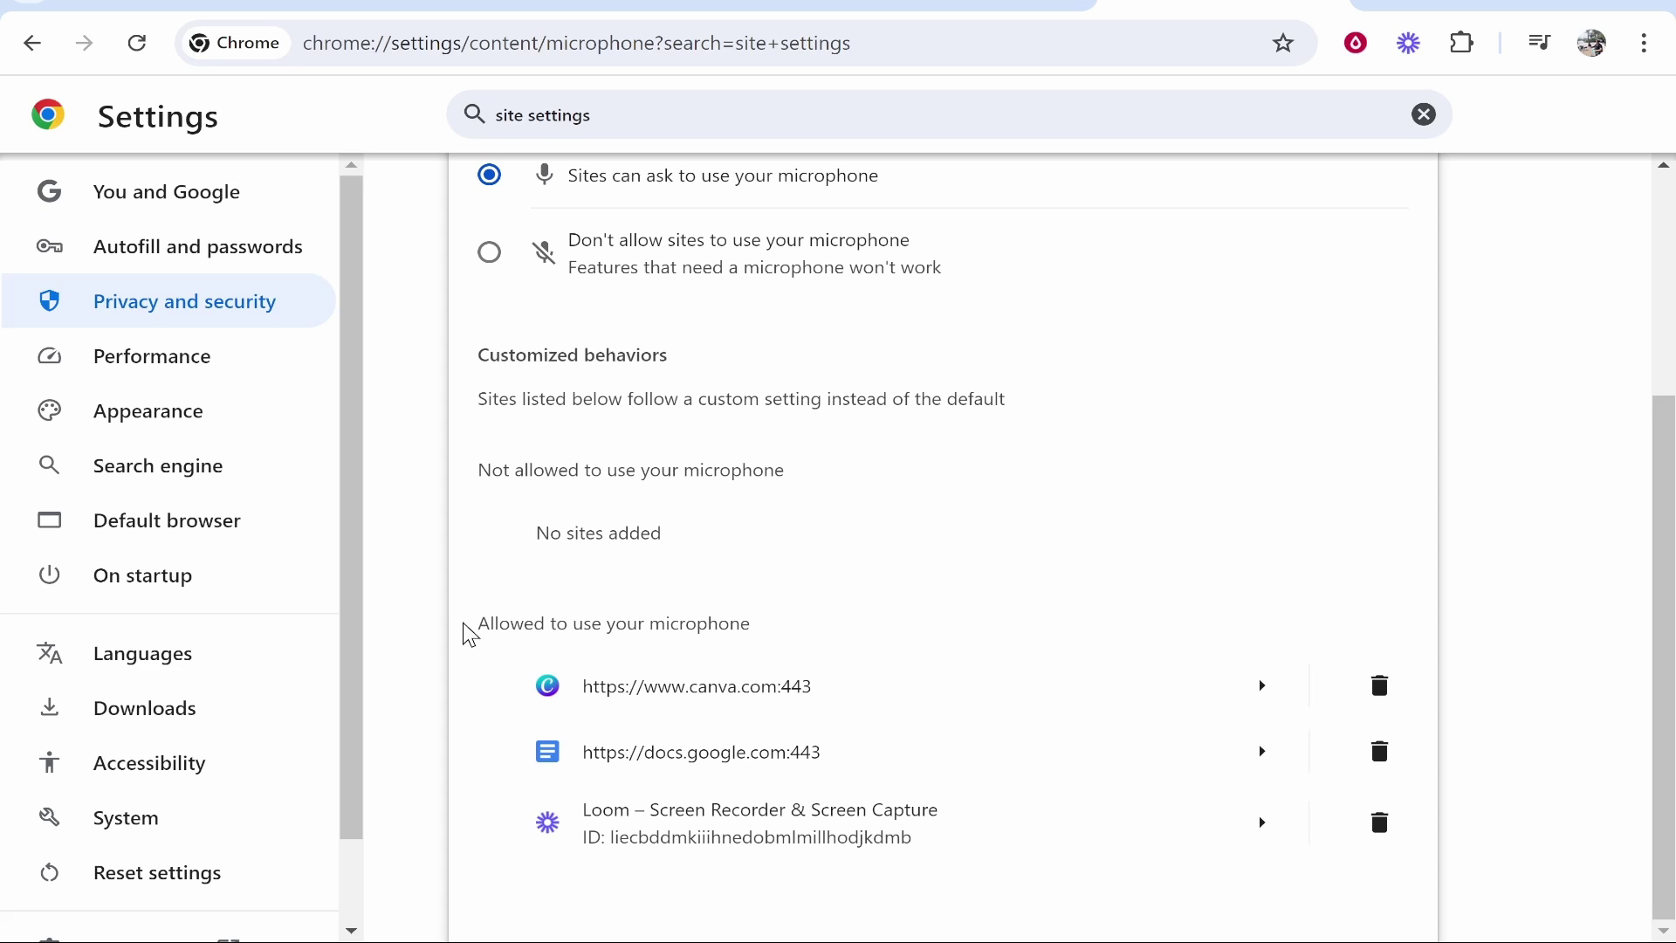
{"action": "left_click_drag", "start_coordinate": [466, 631], "coordinate": [791, 625]}
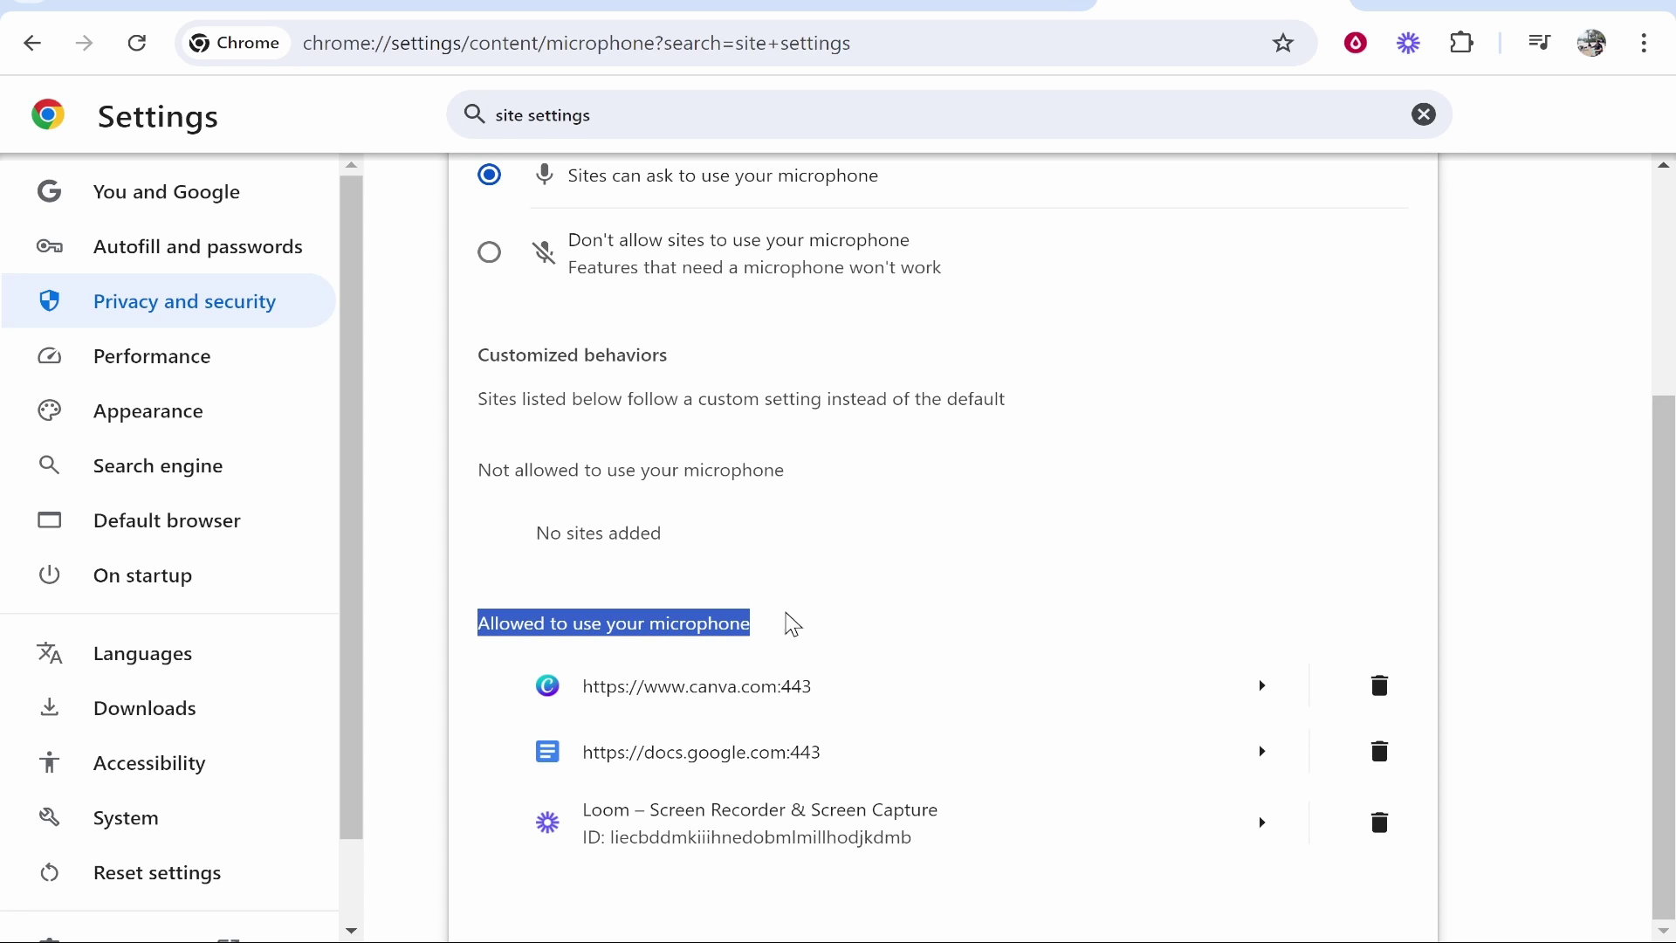
{"action": "left_click", "coordinate": [791, 625]}
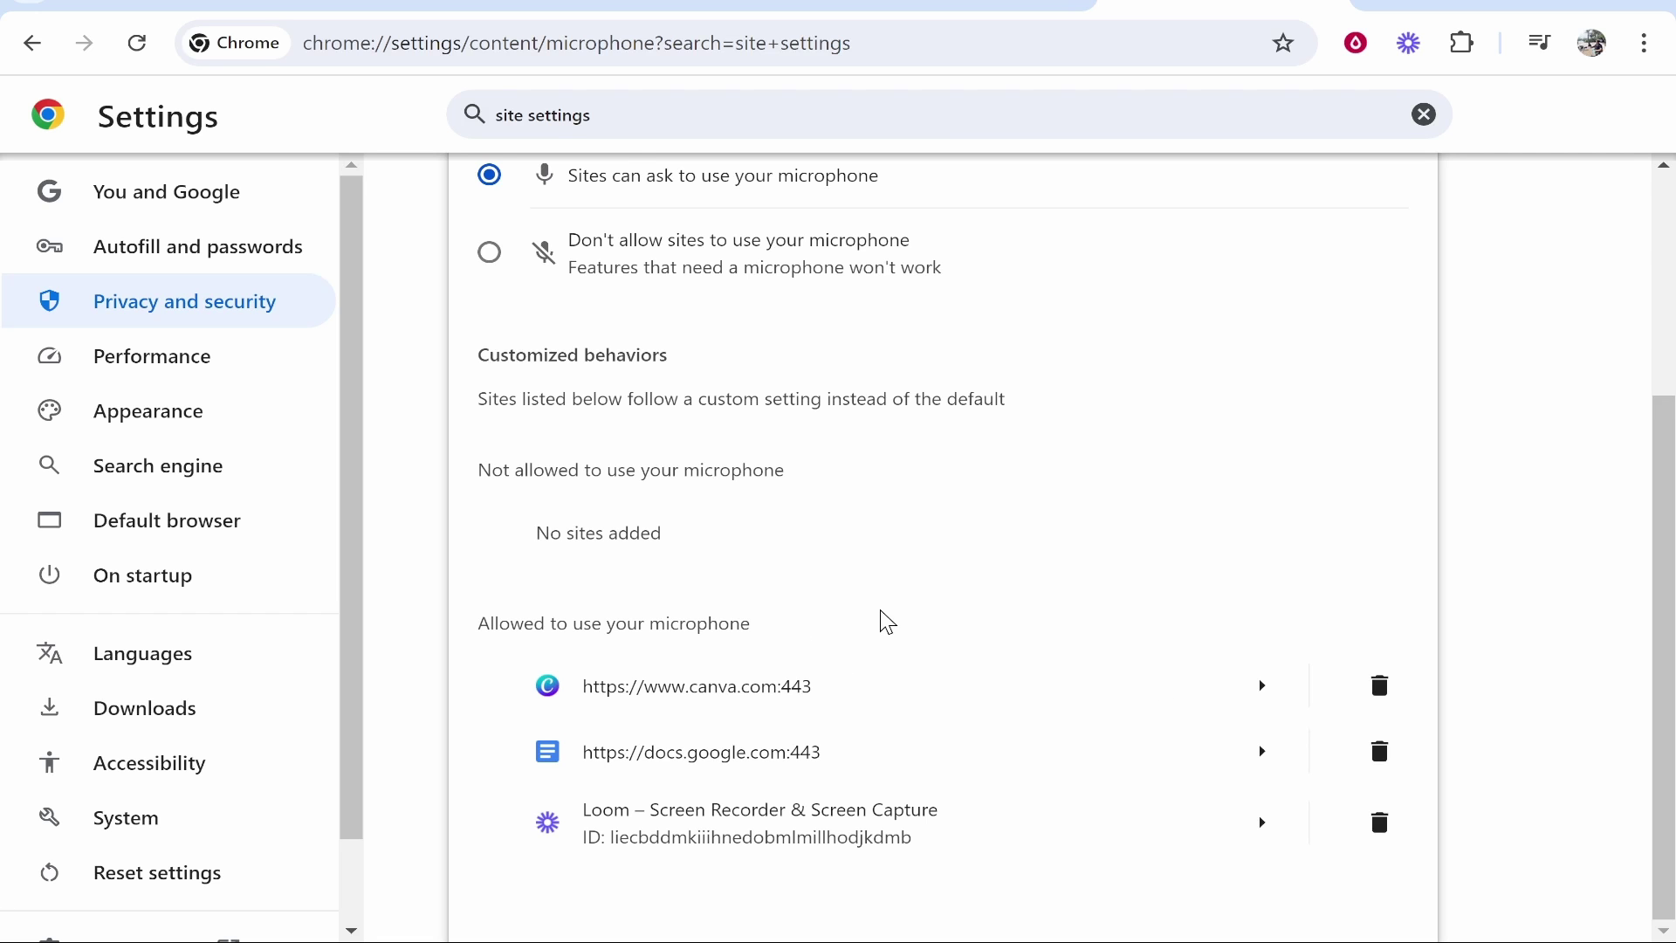
{"action": "scroll", "coordinate": [852, 550], "scroll_direction": "up", "scroll_amount": 3}
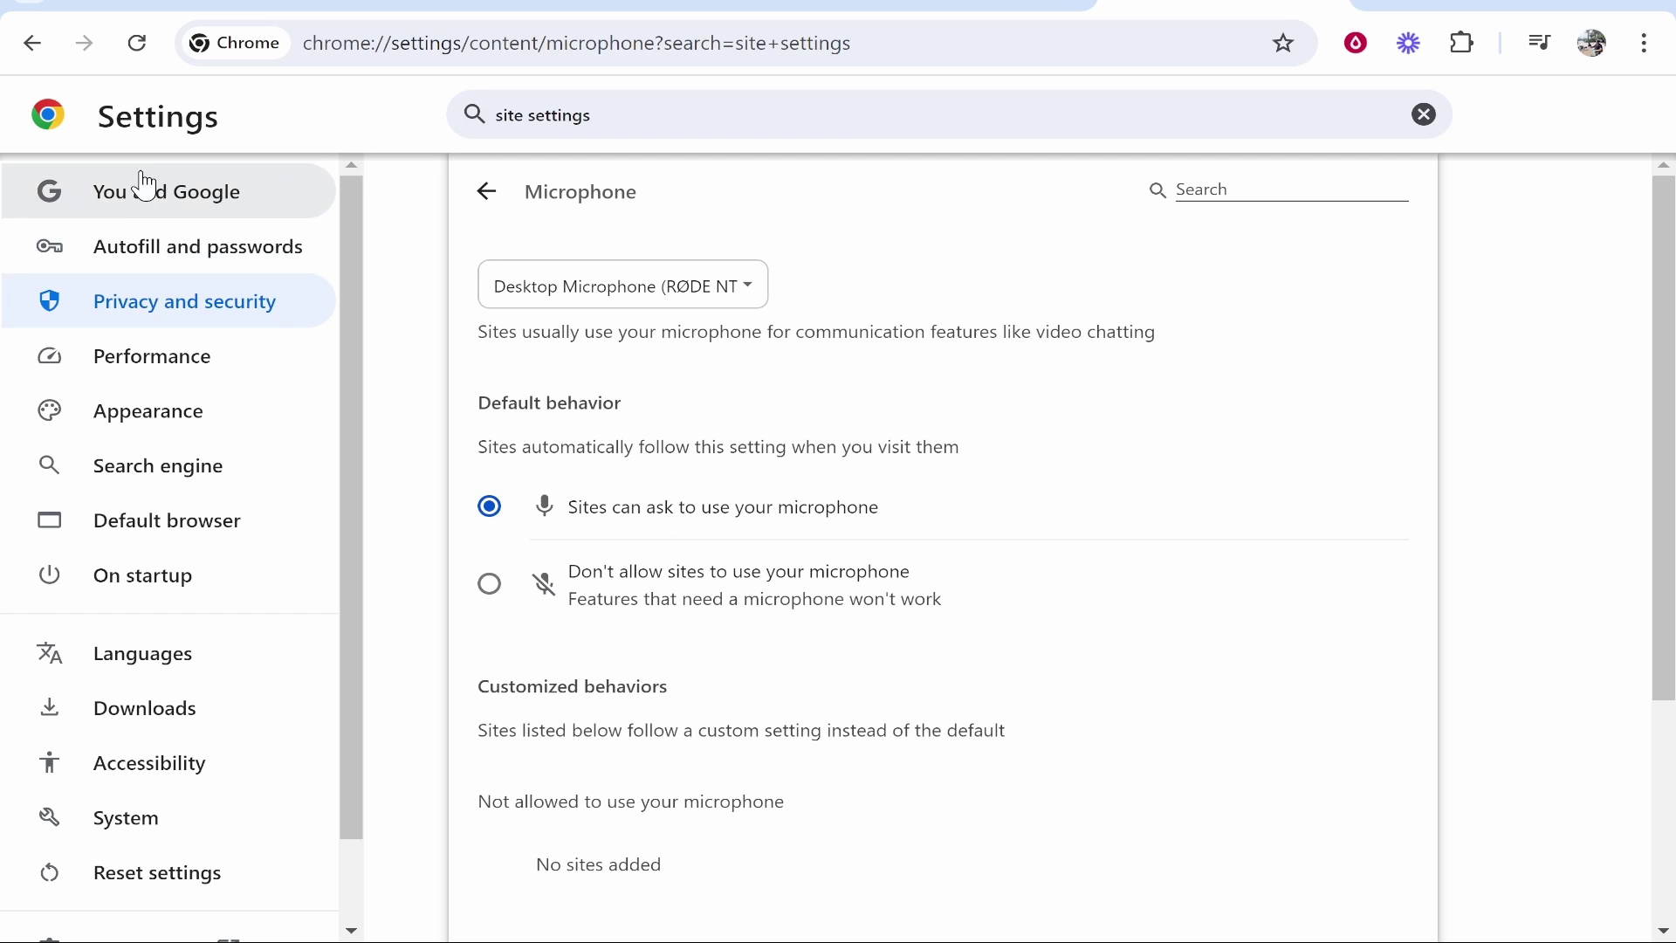
Go back to Site settings and open the Camera permission page
{"action": "left_click", "coordinate": [486, 194]}
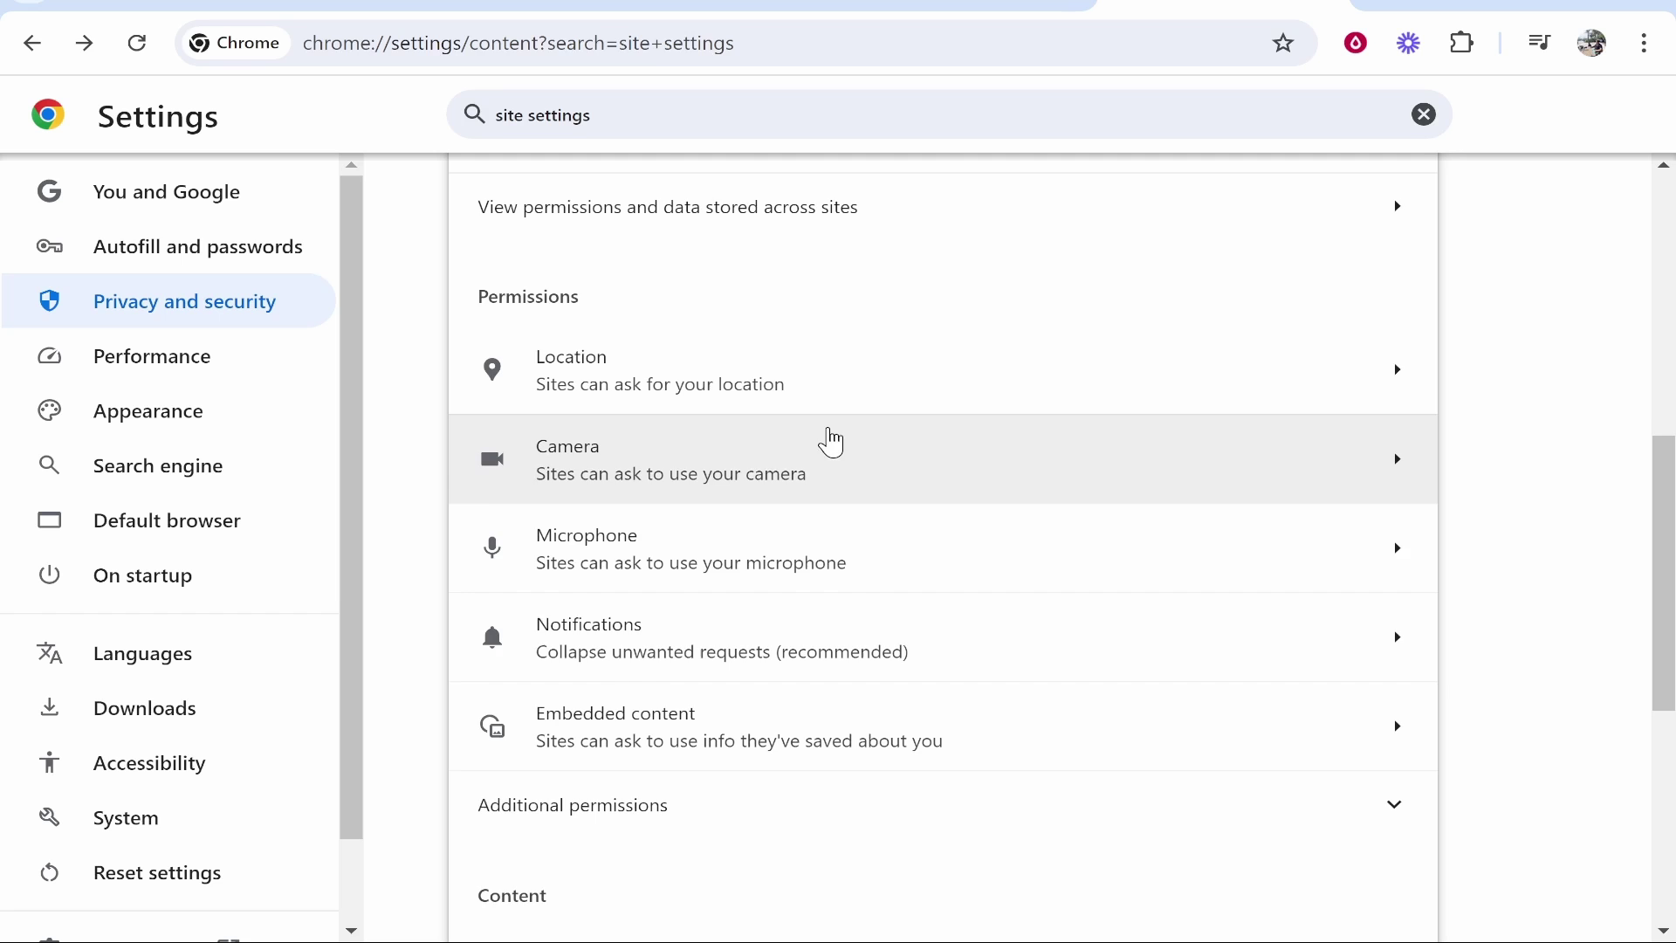
{"action": "left_click", "coordinate": [706, 471]}
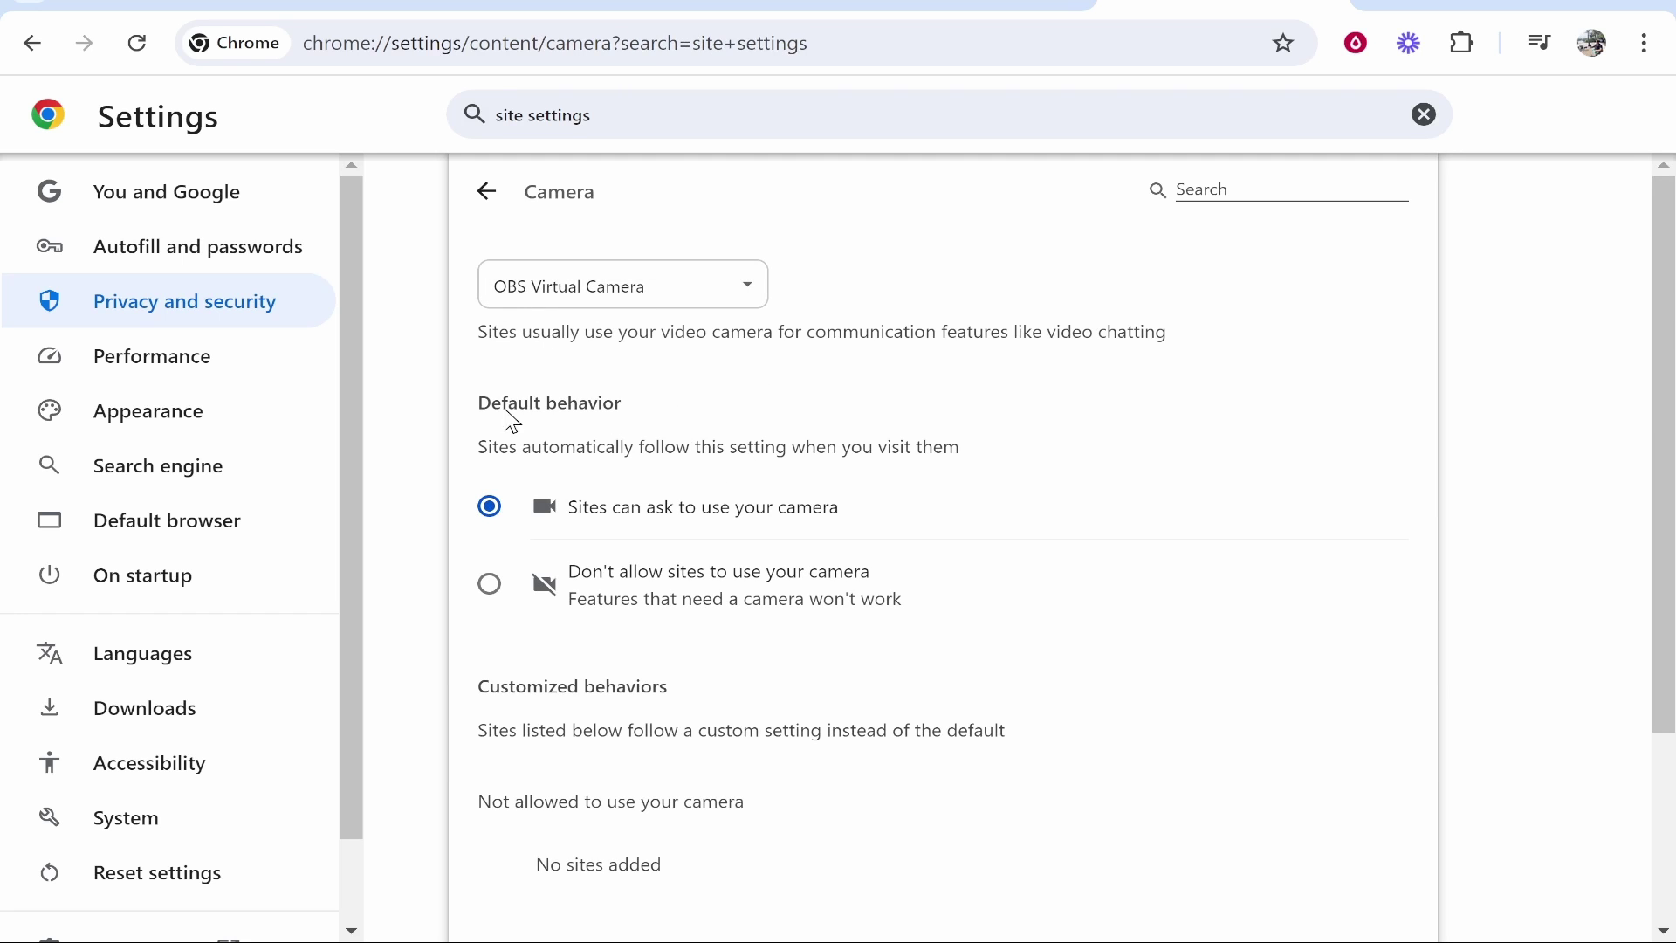
{"action": "scroll", "coordinate": [595, 334], "scroll_direction": "down", "scroll_amount": 1}
{"action": "scroll", "coordinate": [587, 362], "scroll_direction": "down", "scroll_amount": 1}
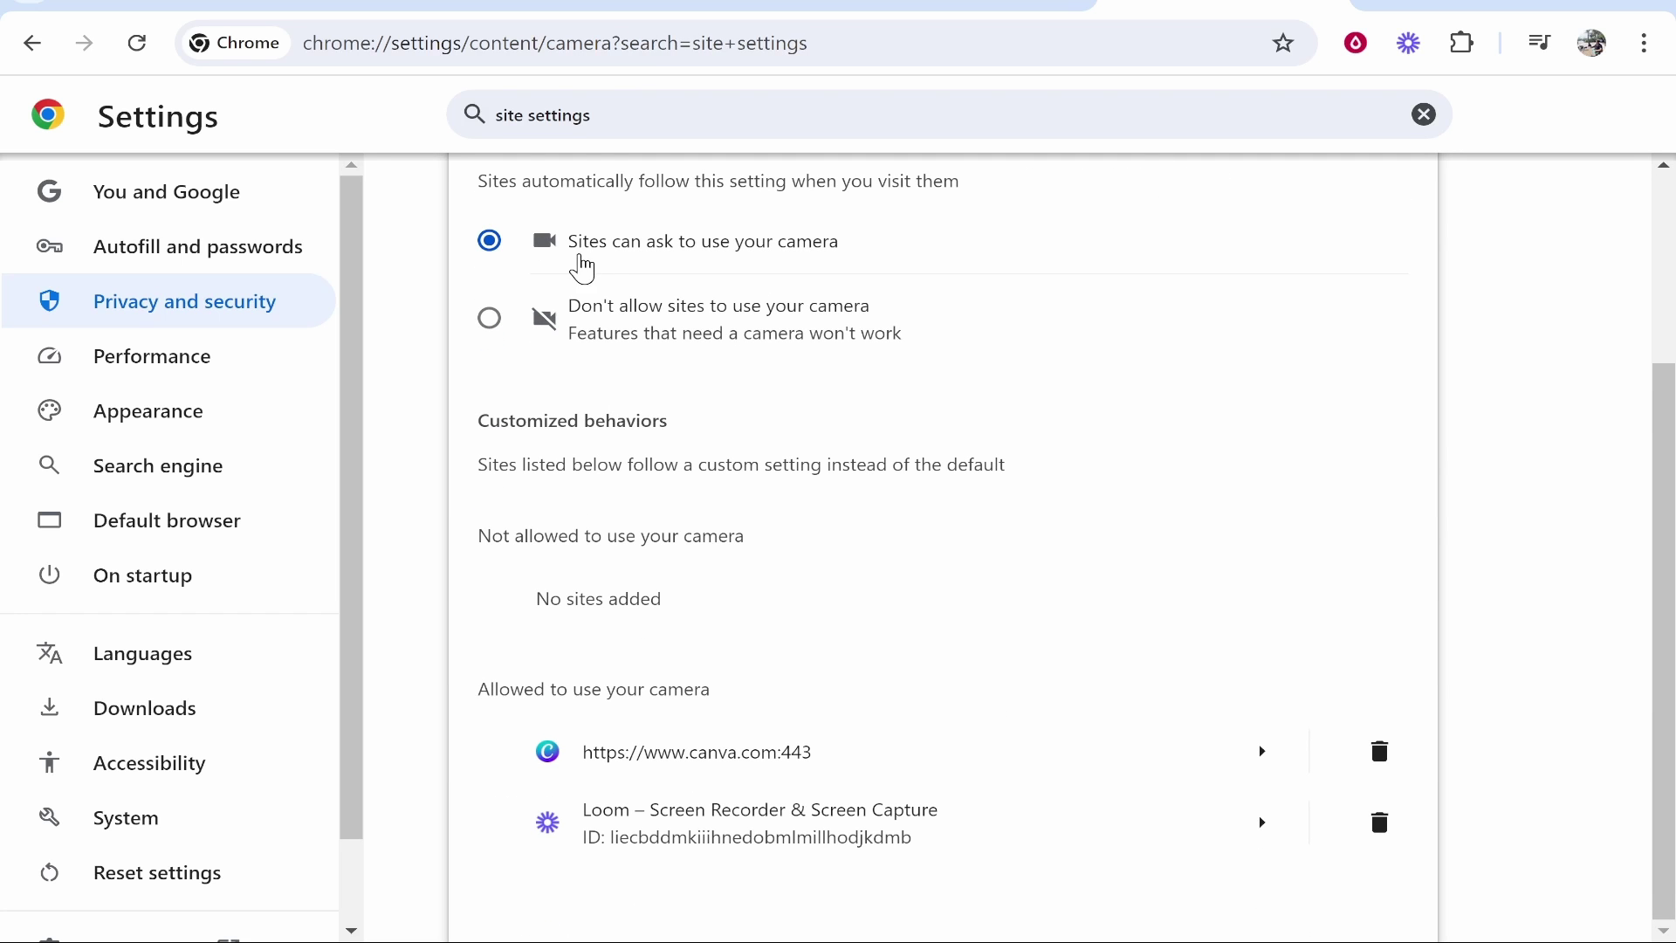